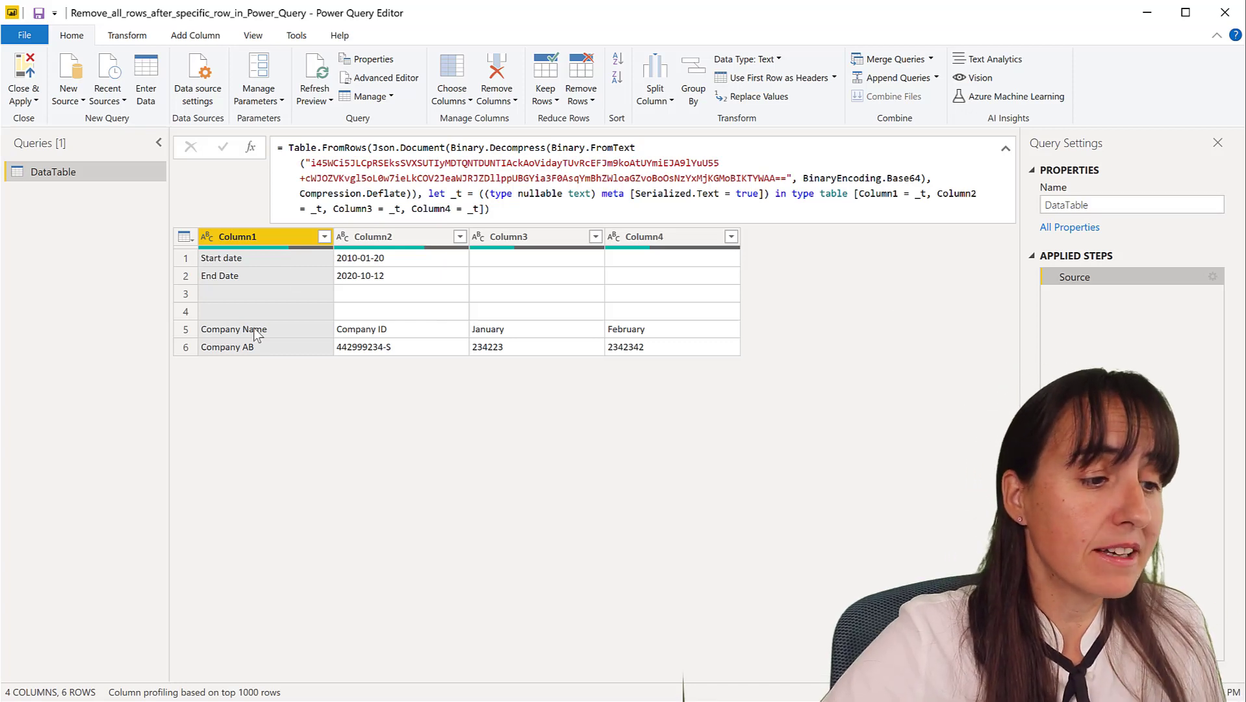
Add a zero-based Index column numbering DataTable's rows 0 to 5, placing Company Name at 4.
{"action": "left_click", "coordinate": [186, 329]}
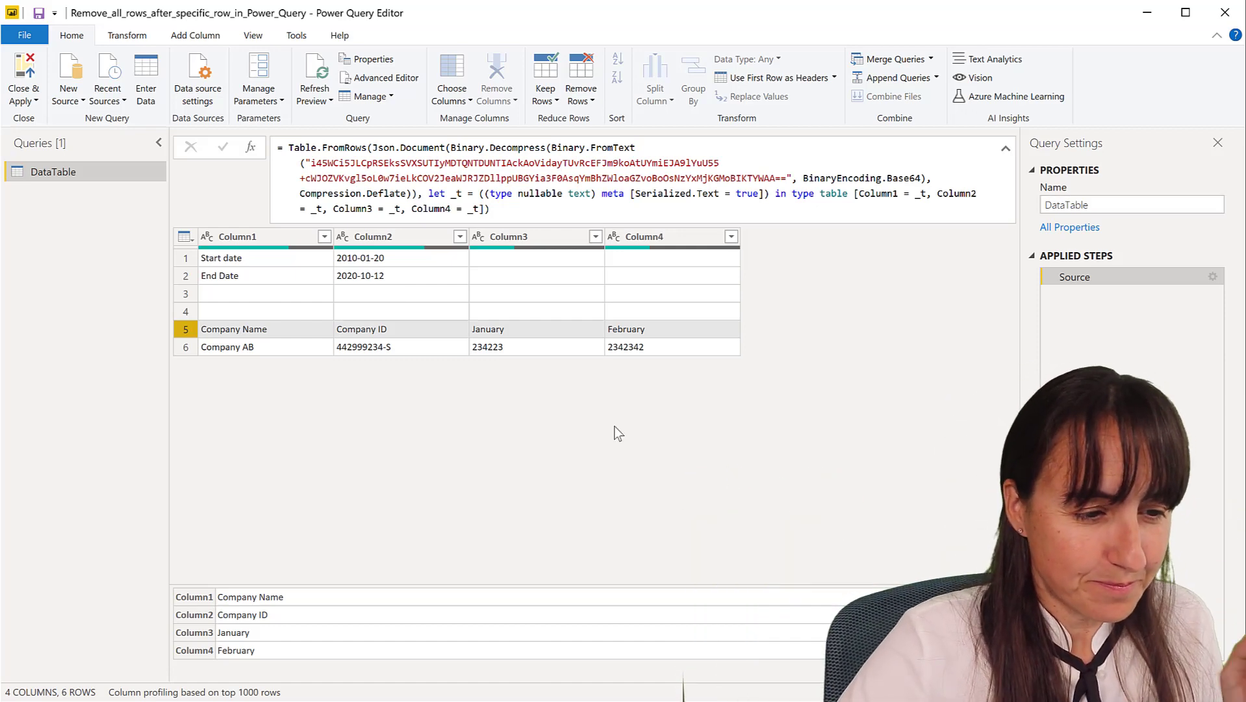
{"action": "left_click", "coordinate": [197, 36]}
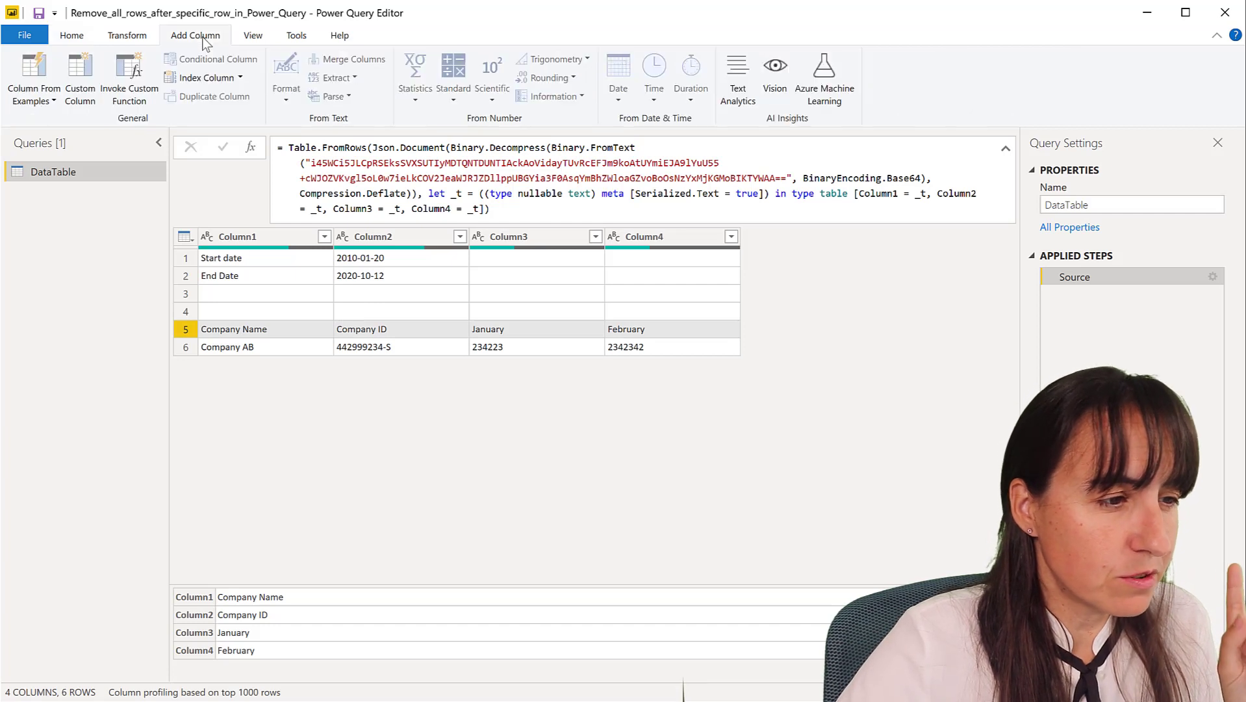
{"action": "left_click", "coordinate": [192, 78]}
{"action": "left_click", "coordinate": [867, 331]}
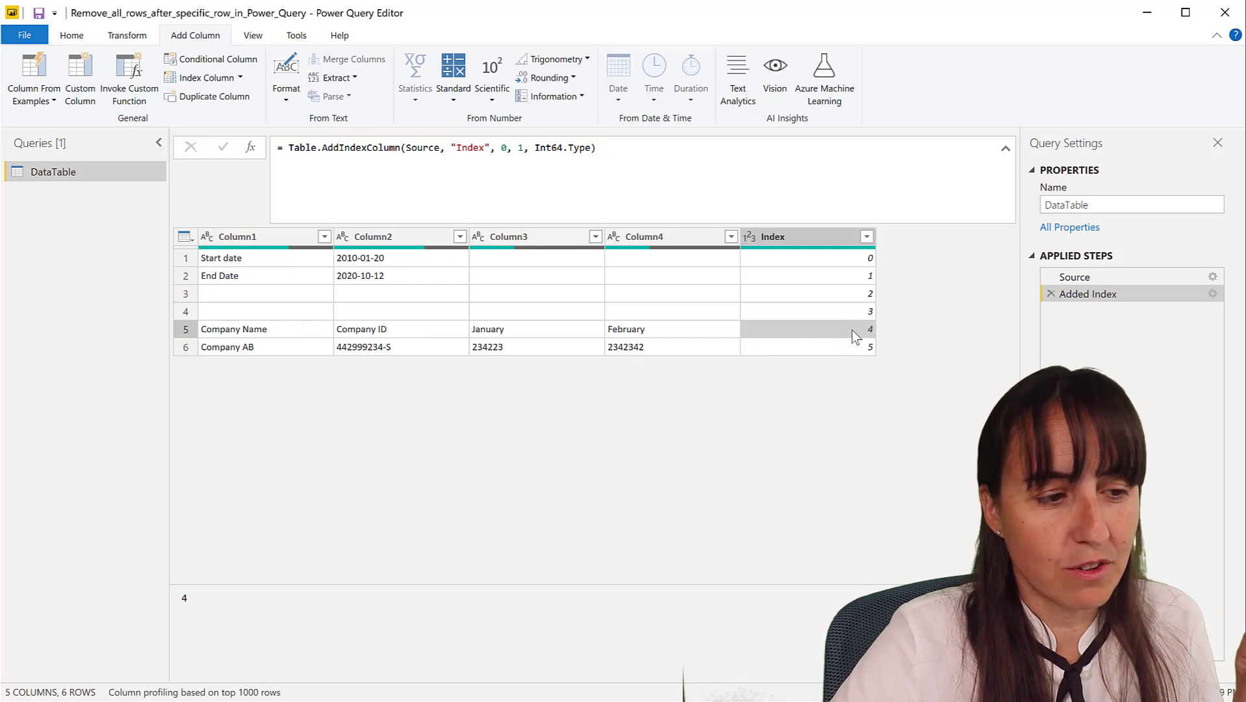
{"action": "left_click", "coordinate": [249, 334]}
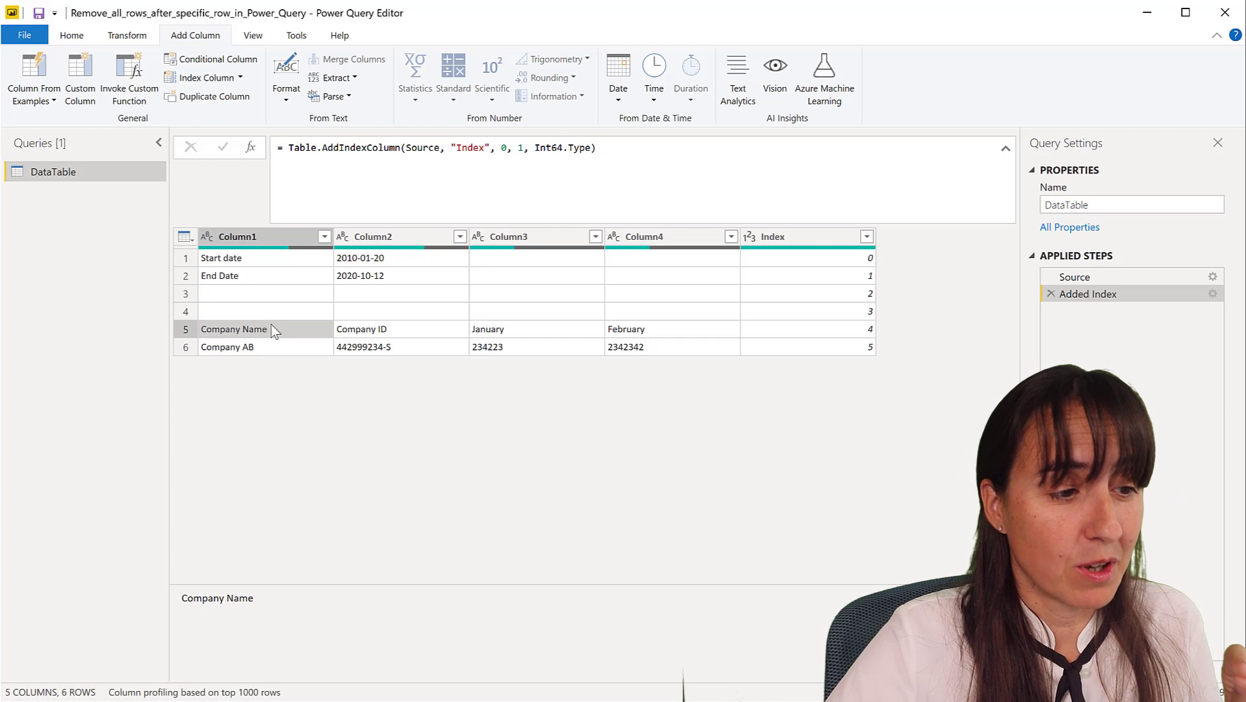
Filter Column1 to keep only the Company Name row.
{"action": "left_click", "coordinate": [324, 236]}
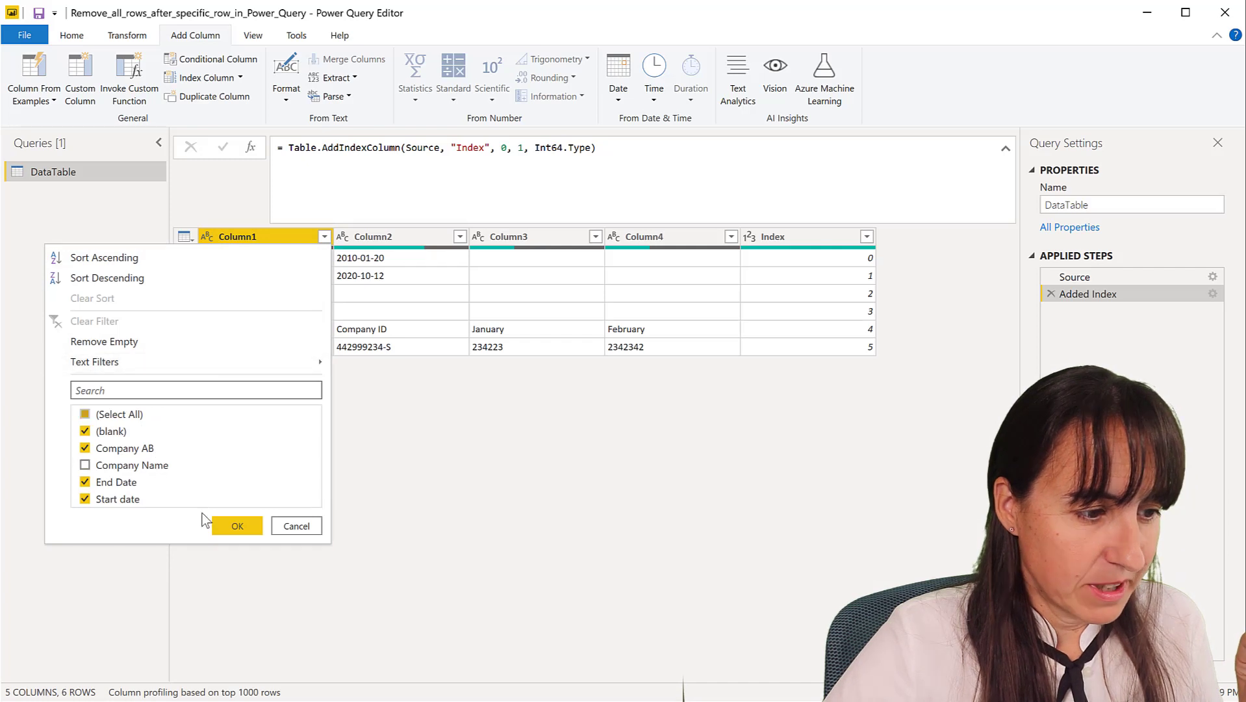
{"action": "left_click", "coordinate": [133, 415]}
{"action": "left_click", "coordinate": [144, 461]}
{"action": "left_click", "coordinate": [237, 526]}
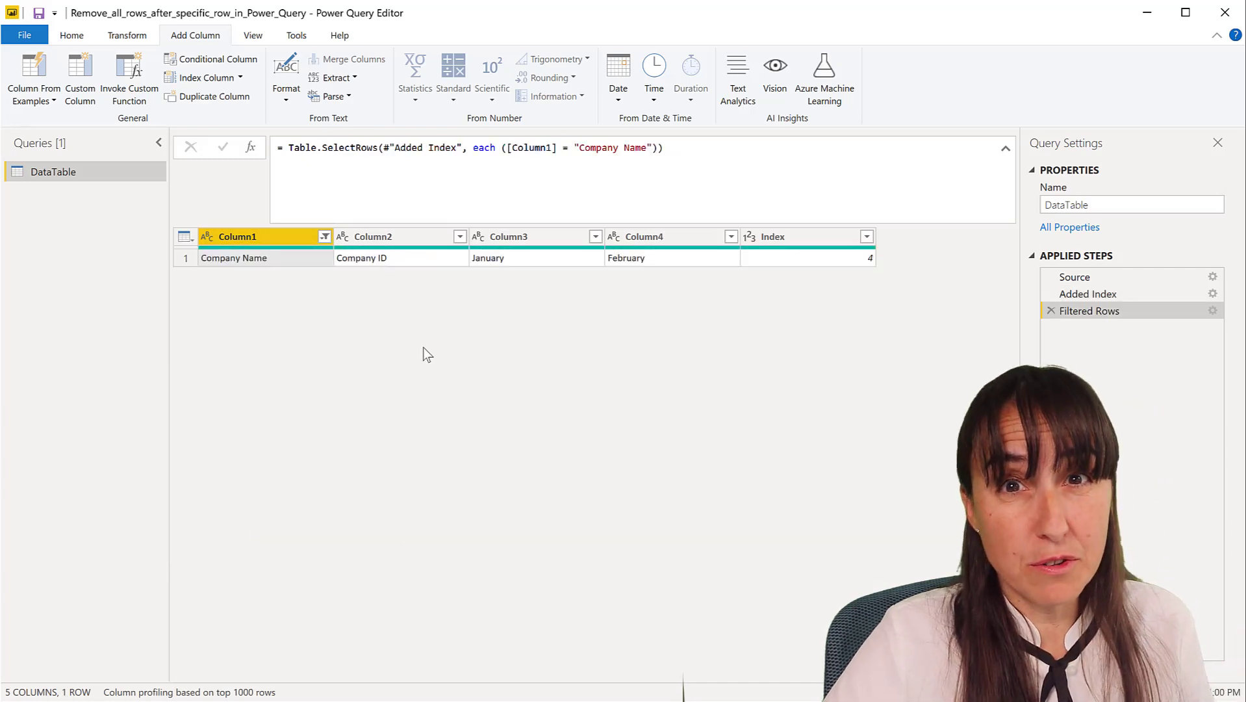
Edit the Filtered Rows formula to end with [Index]{0}, returning the single value 4.
{"action": "left_click", "coordinate": [508, 144]}
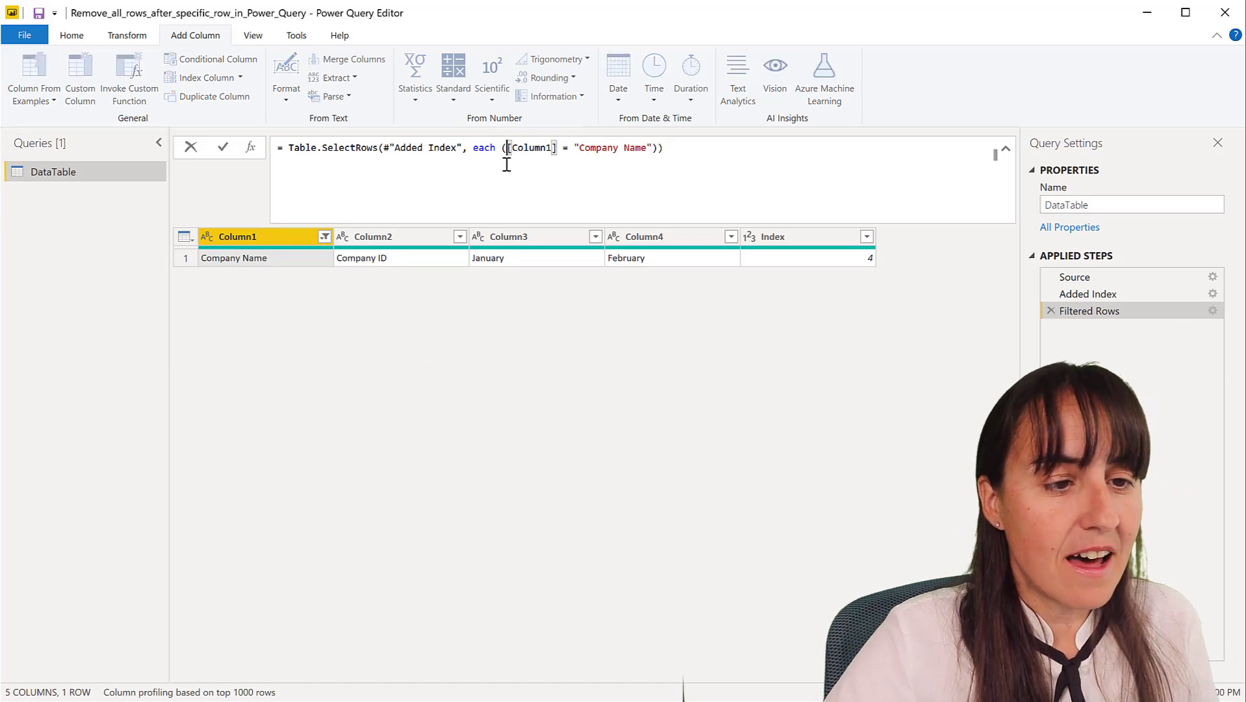
{"action": "key", "text": "BackSpace"}
{"action": "left_click", "coordinate": [692, 150]}
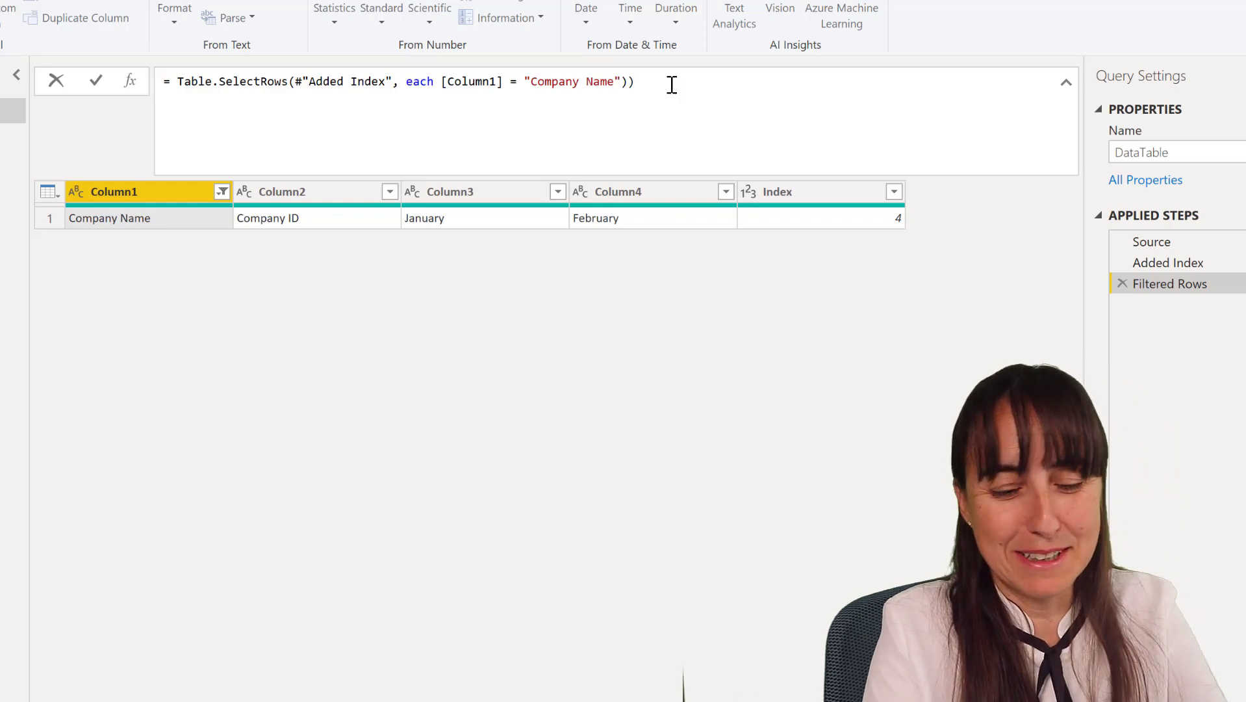
{"action": "key", "text": "BackSpace"}
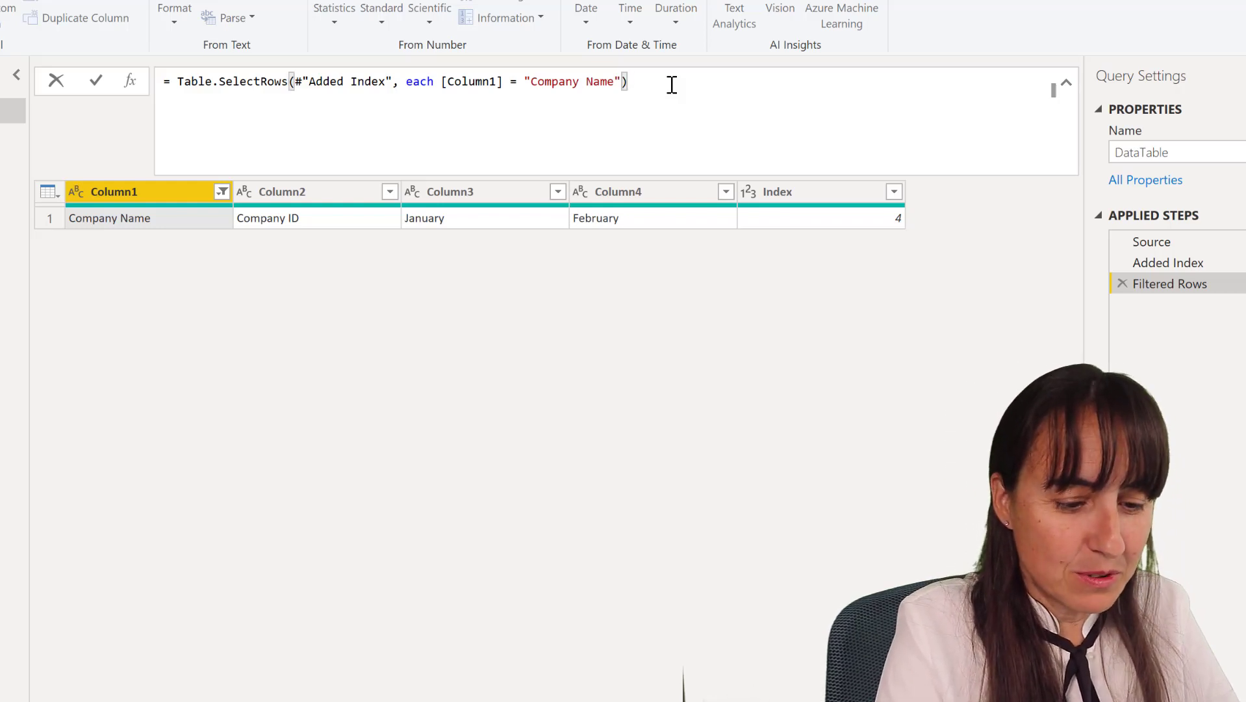
{"action": "type", "text": "[Index"}
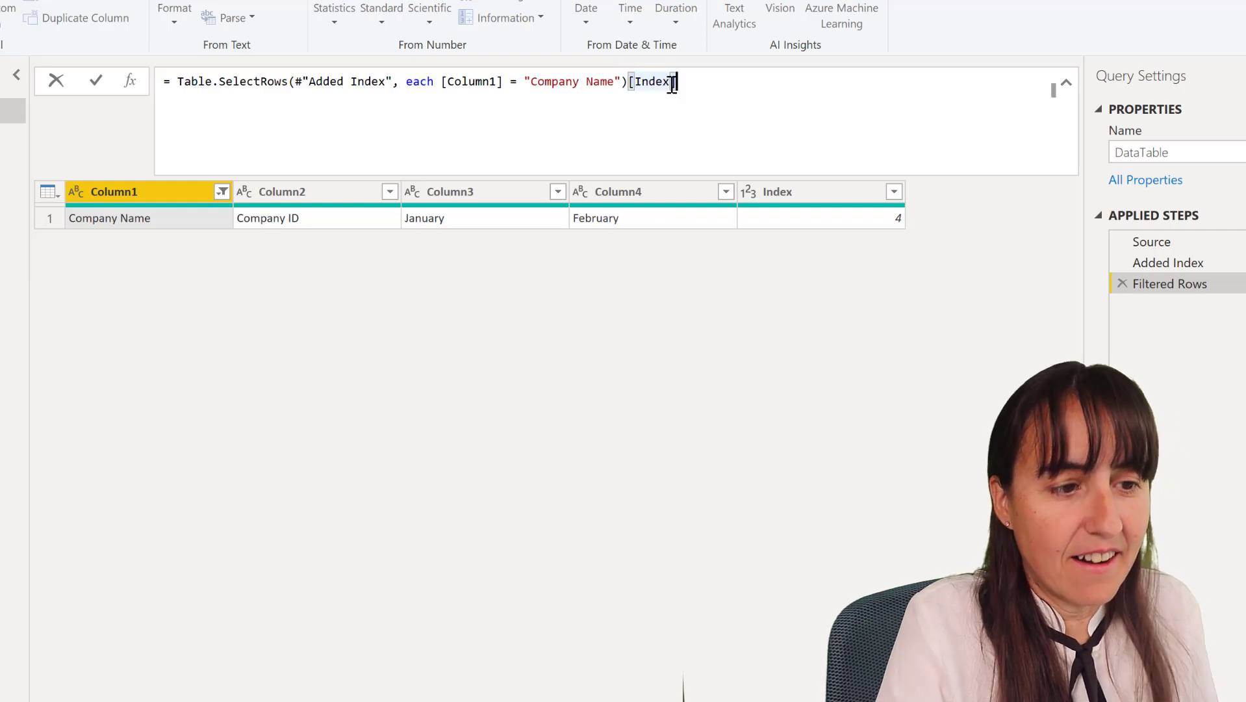
{"action": "key", "text": "Return"}
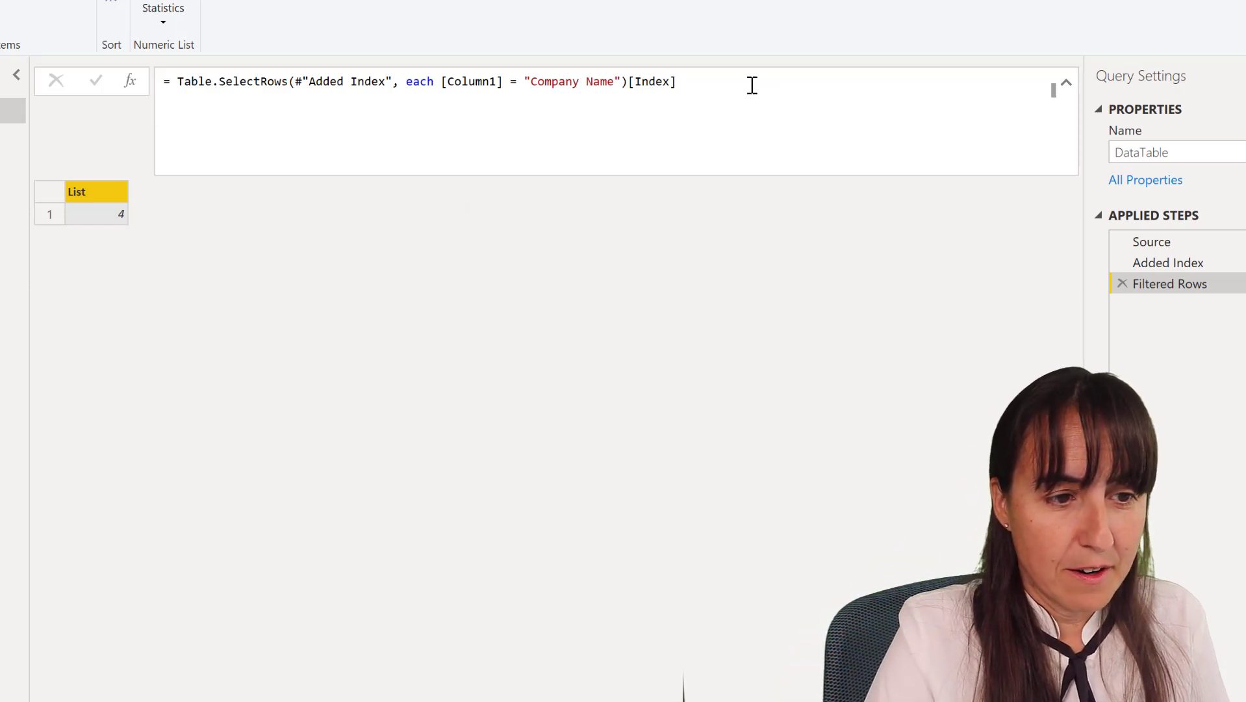
{"action": "left_click", "coordinate": [729, 93]}
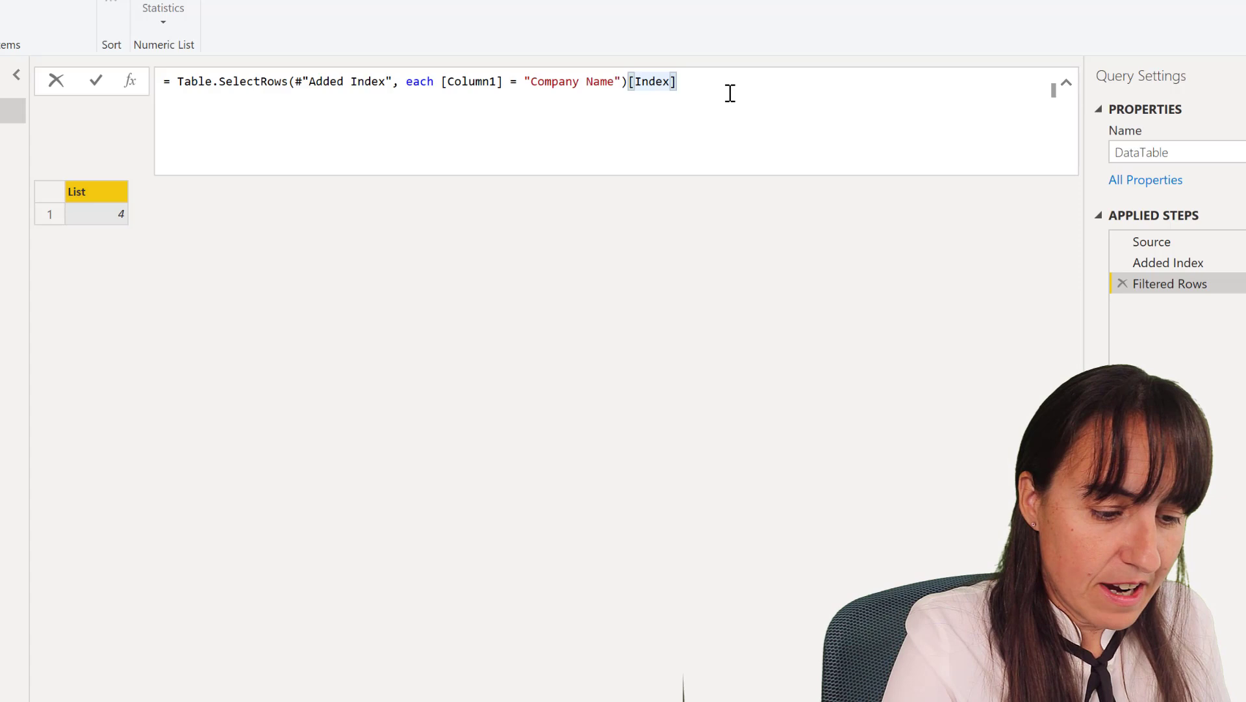
{"action": "type", "text": "{"}
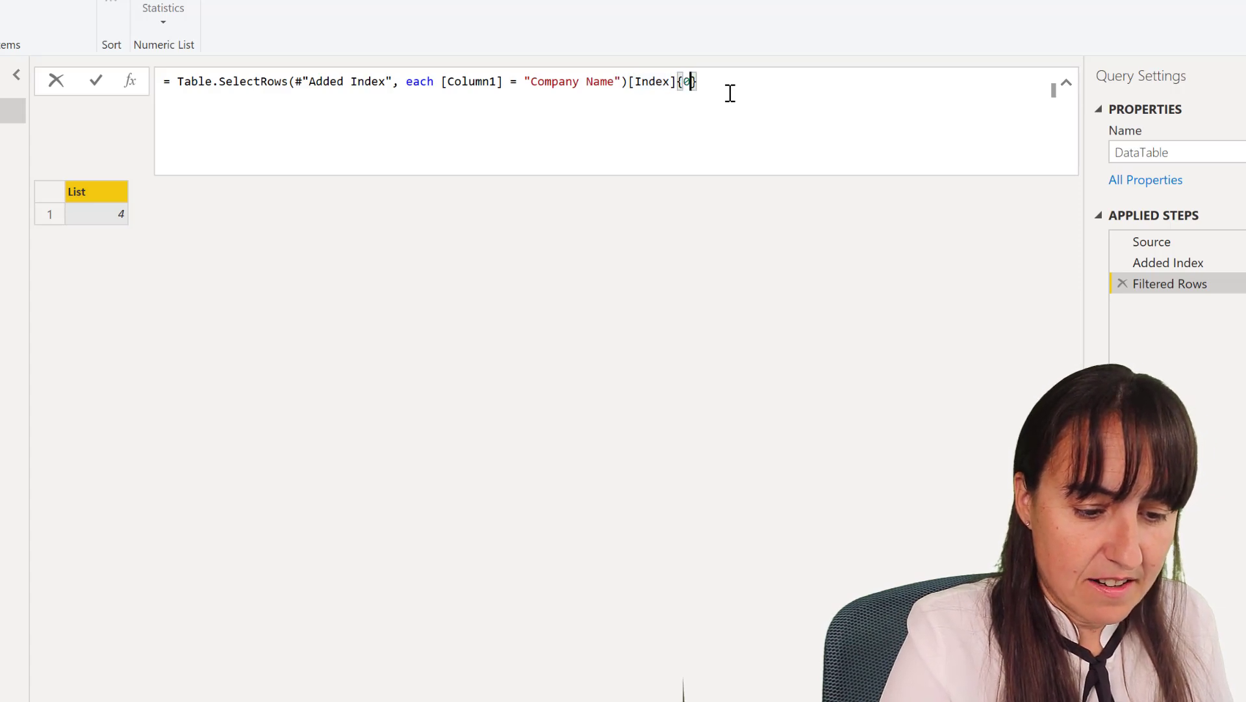
{"action": "type", "text": "0}"}
{"action": "key", "text": "Return"}
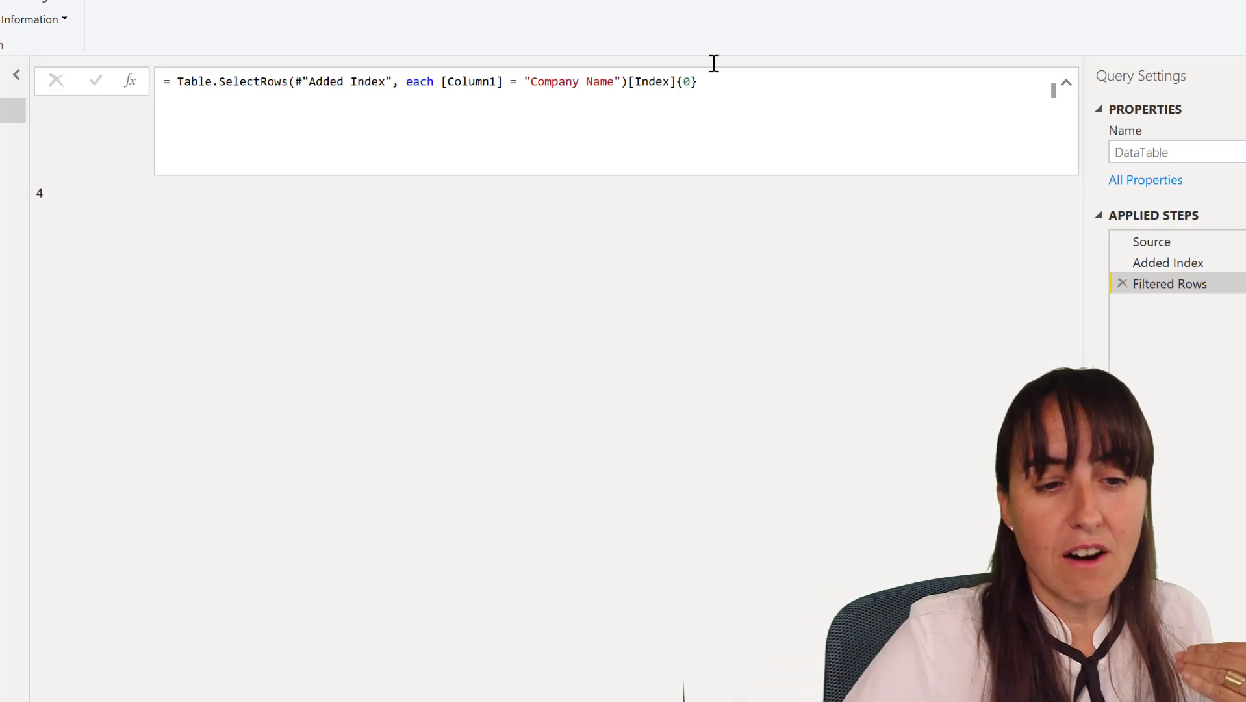
Insert a blank row above Company Name in the Source data so Filtered Rows returns 5.
{"action": "left_click", "coordinate": [1151, 241]}
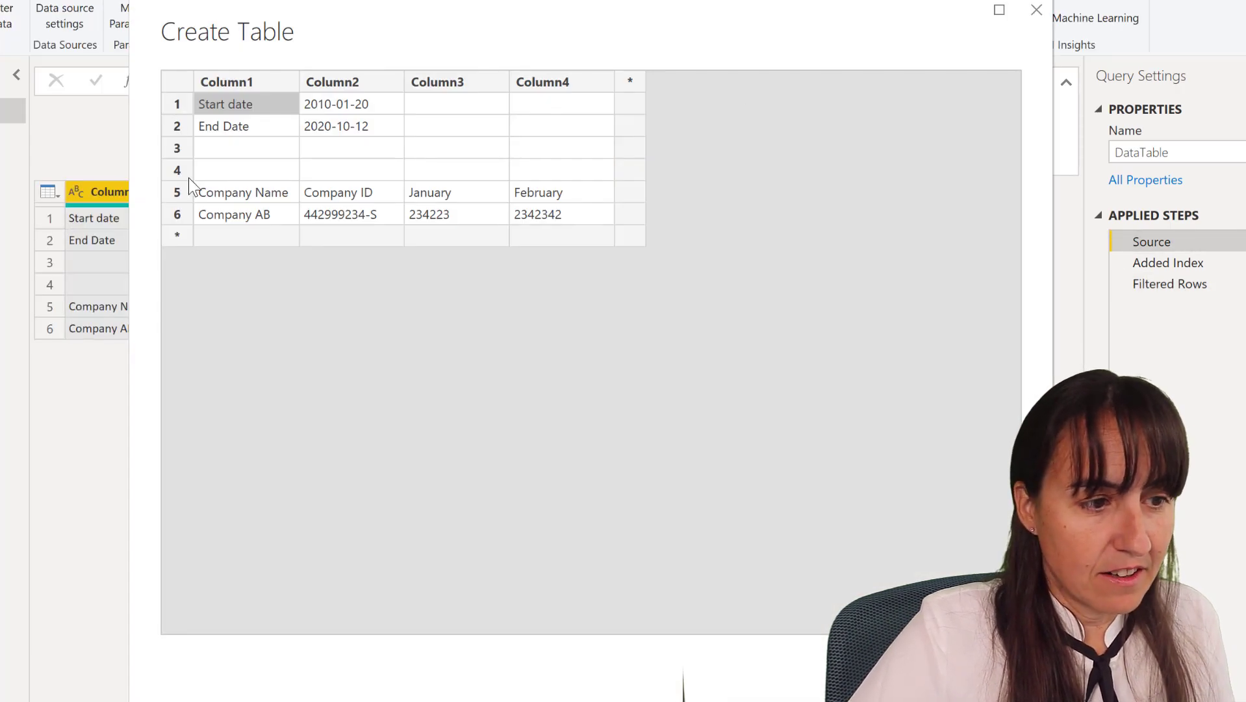
{"action": "left_click", "coordinate": [174, 166]}
{"action": "right_click", "coordinate": [174, 167]}
{"action": "left_click", "coordinate": [202, 239]}
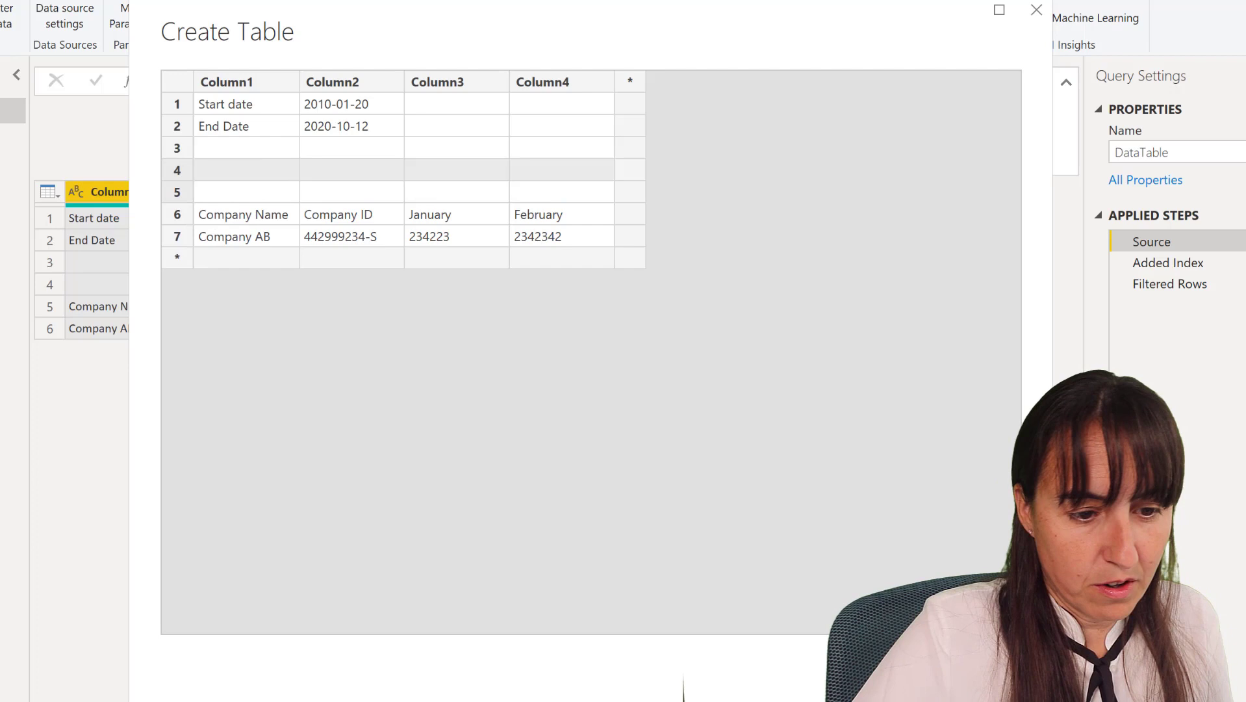
{"action": "left_click", "coordinate": [936, 672]}
{"action": "left_click", "coordinate": [1217, 283]}
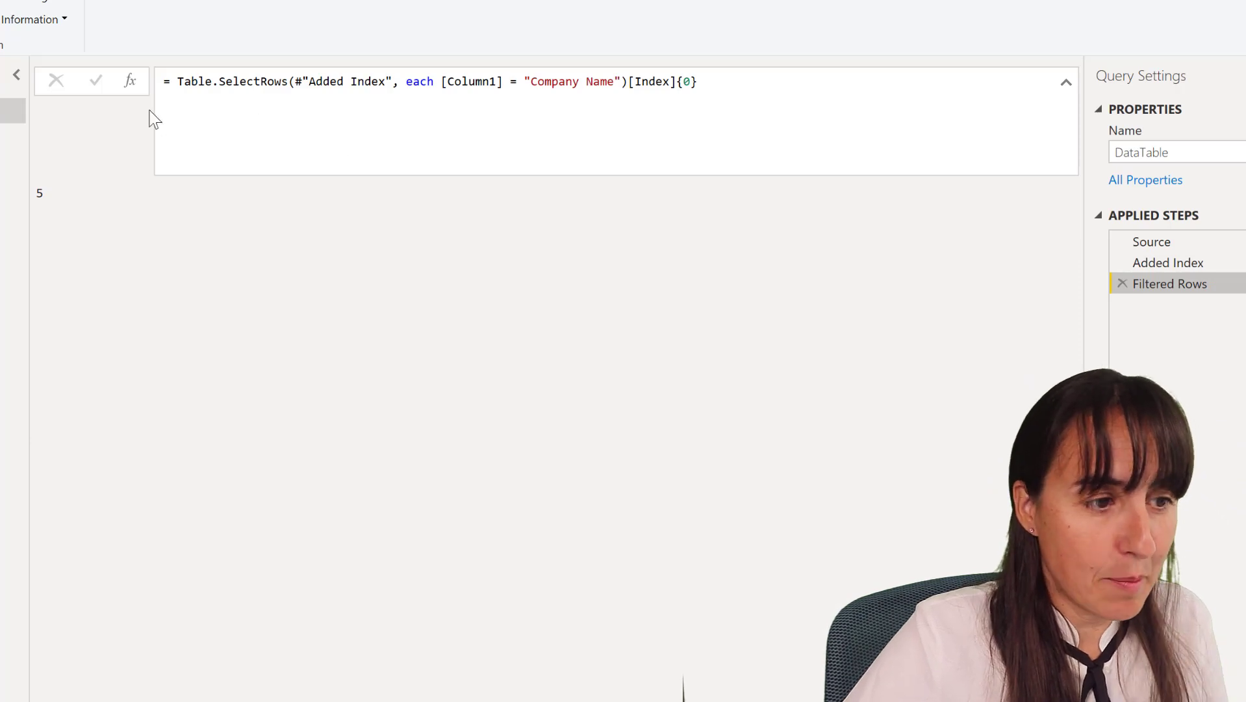
Add a Custom1 step with the formula Table.Skip(#"Added Index",#"Filtered Rows").
{"action": "left_click", "coordinate": [131, 83]}
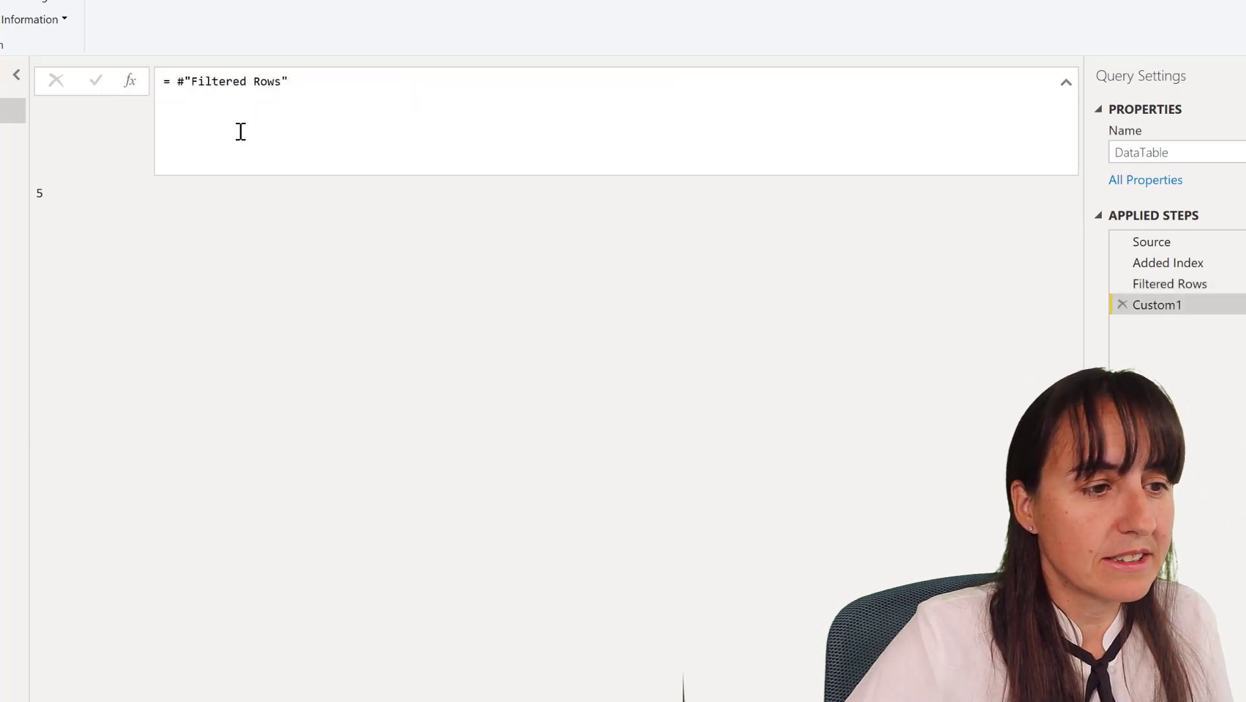
{"action": "left_click", "coordinate": [175, 82]}
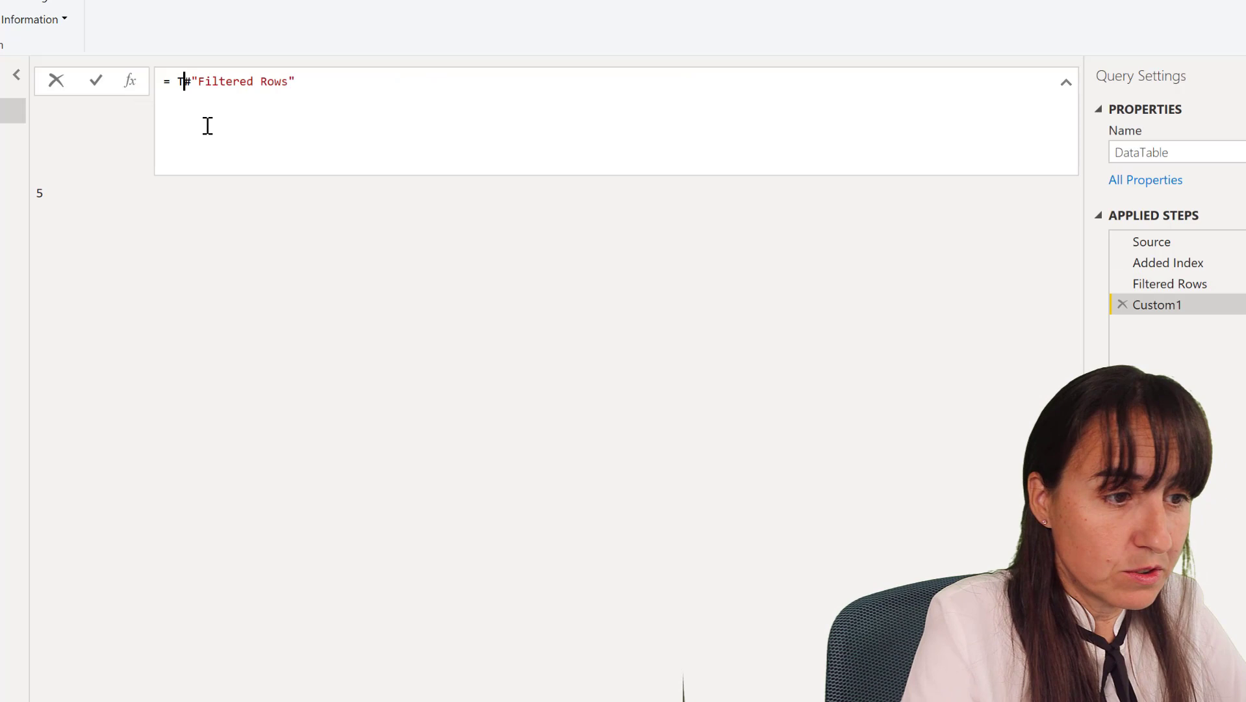
{"action": "type", "text": "Table"}
{"action": "type", "text": ".Sk"}
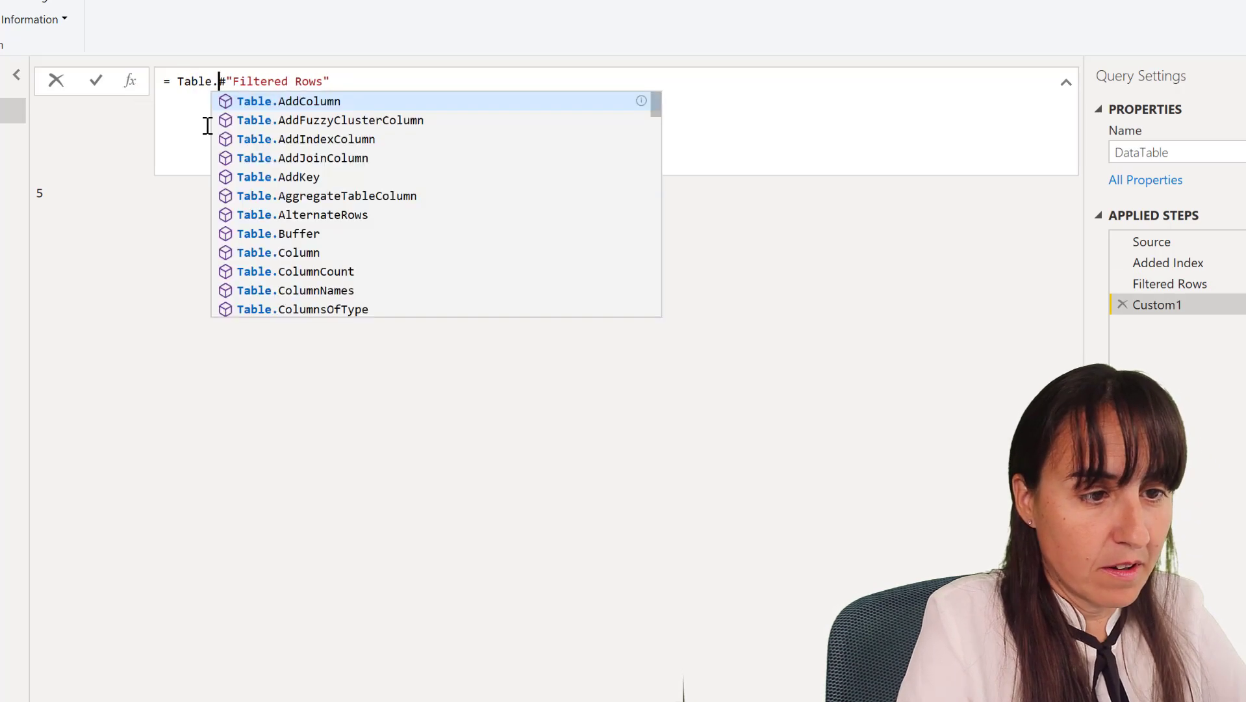
{"action": "key", "text": "Tab"}
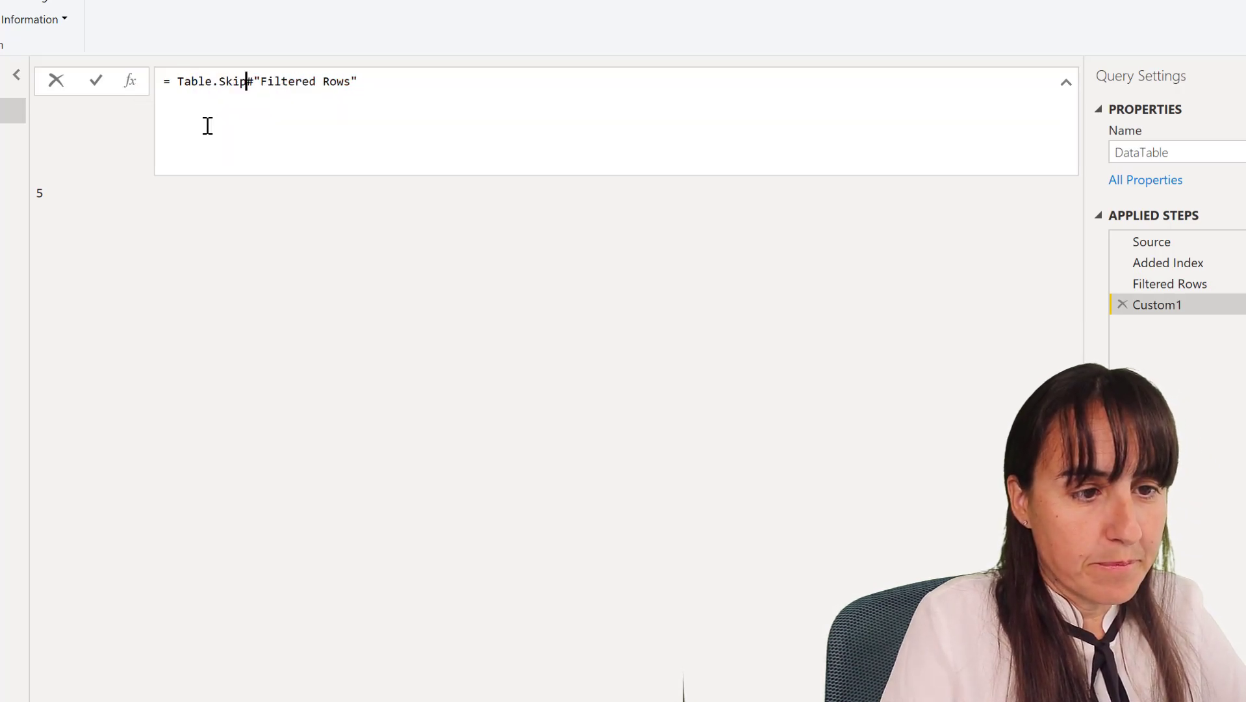
{"action": "type", "text": "("}
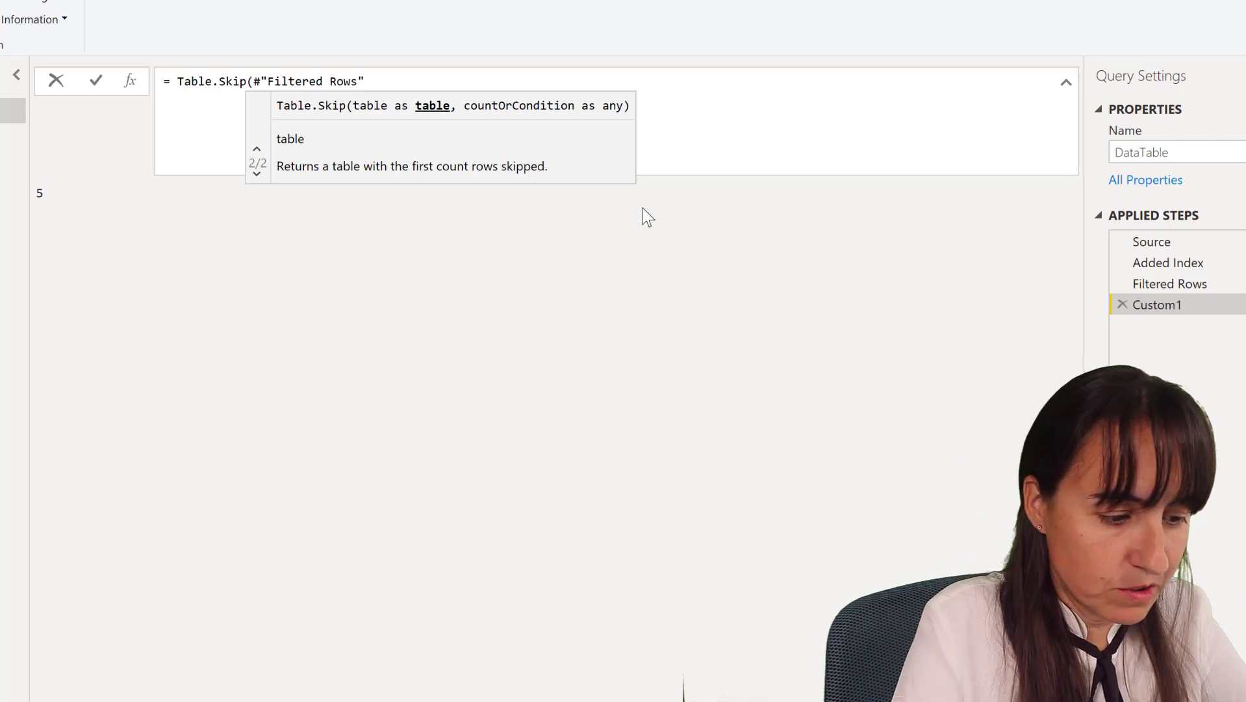
{"action": "type", "text": "#"}
{"action": "key", "text": "Tab"}
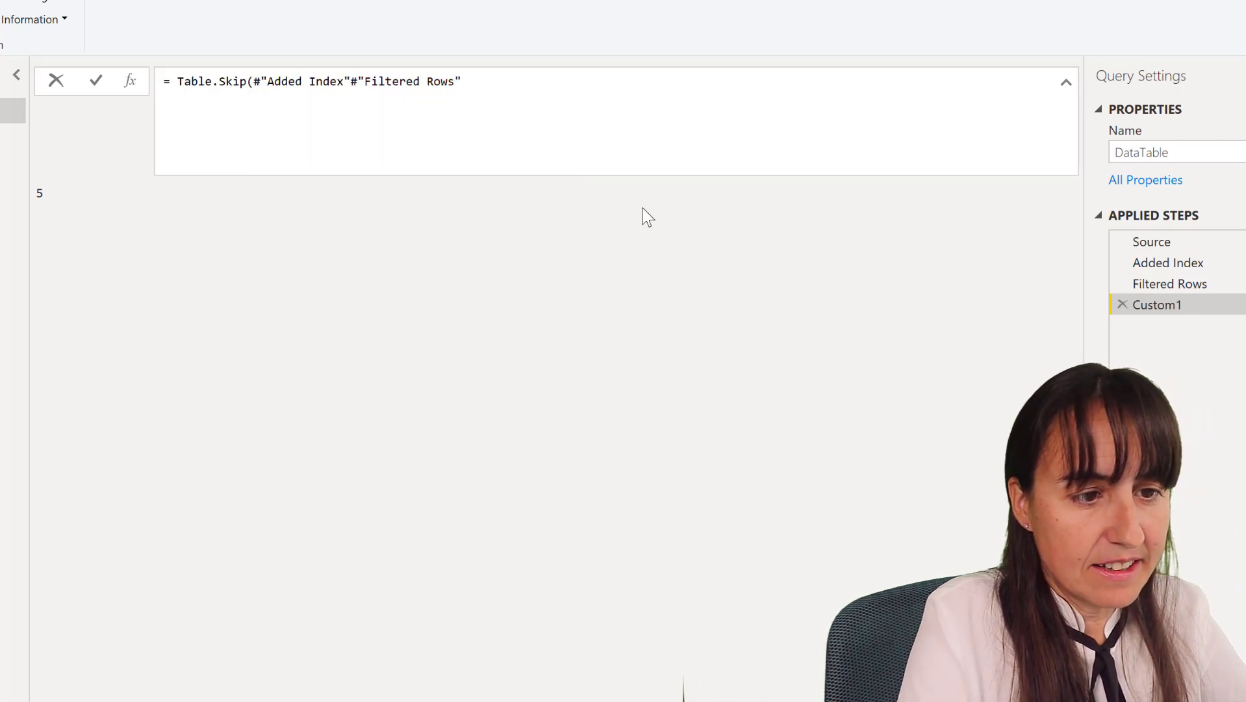
{"action": "type", "text": ","}
{"action": "left_click", "coordinate": [537, 91]}
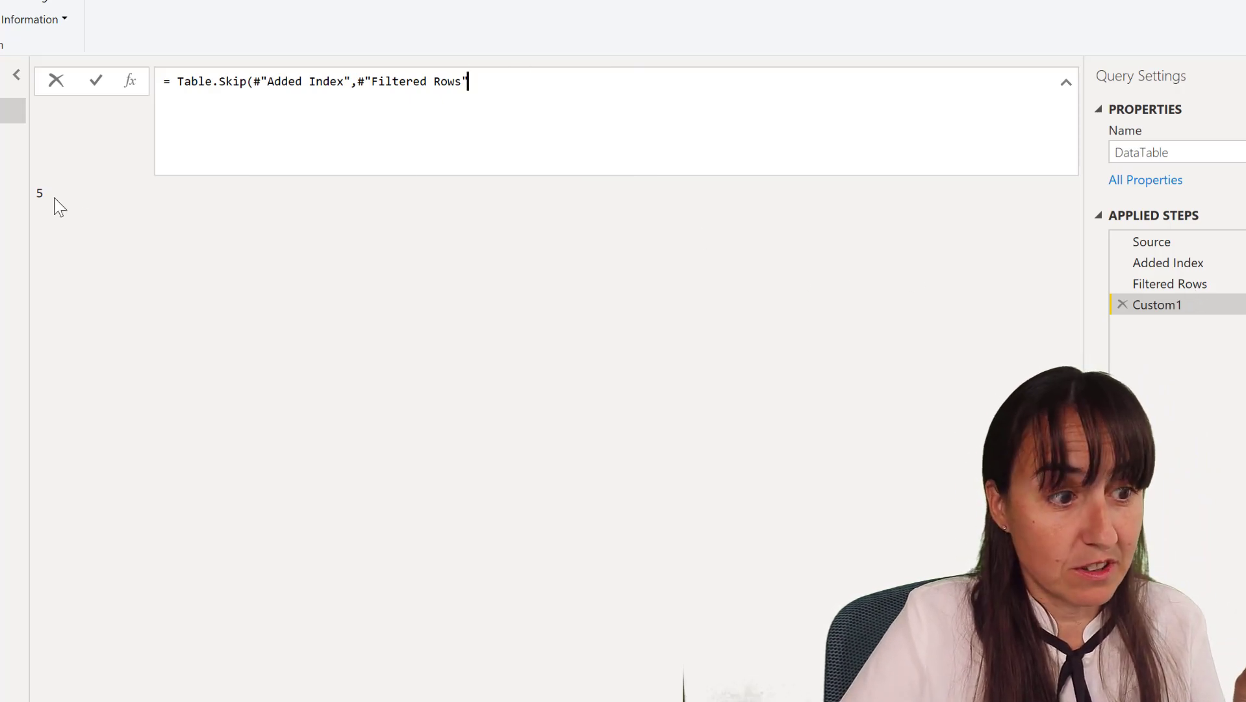
{"action": "type", "text": ")"}
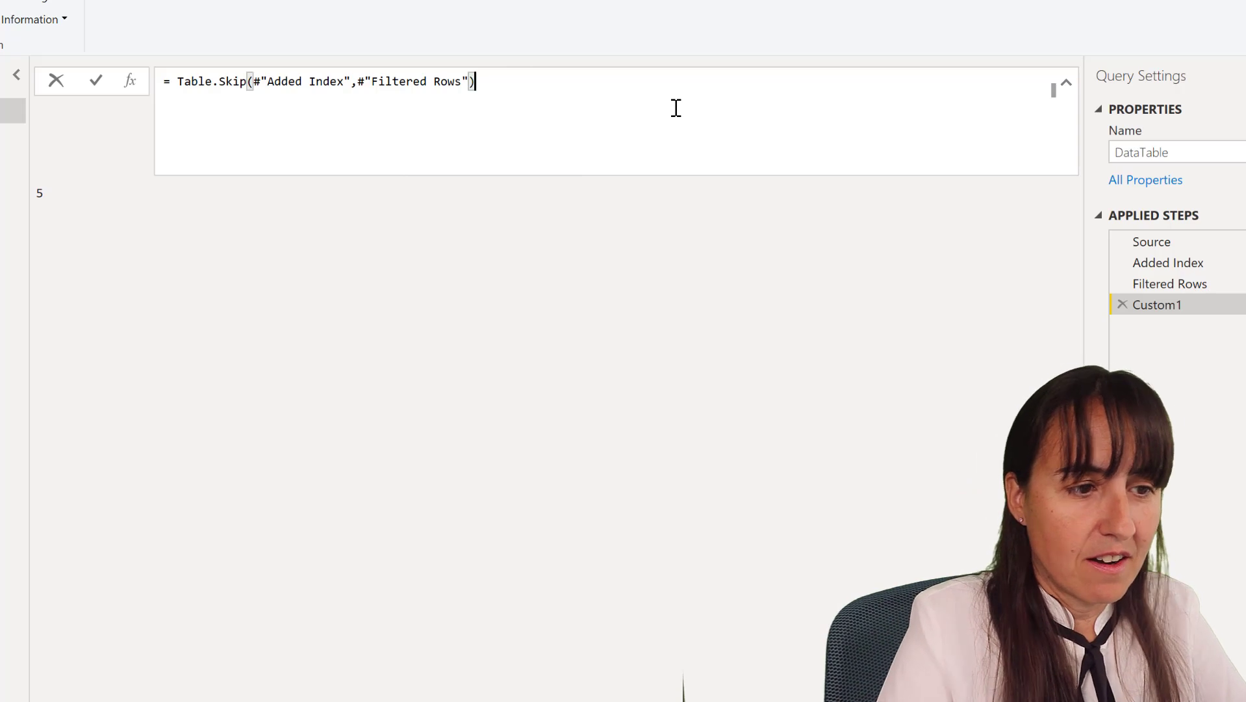
{"action": "key", "text": "Return"}
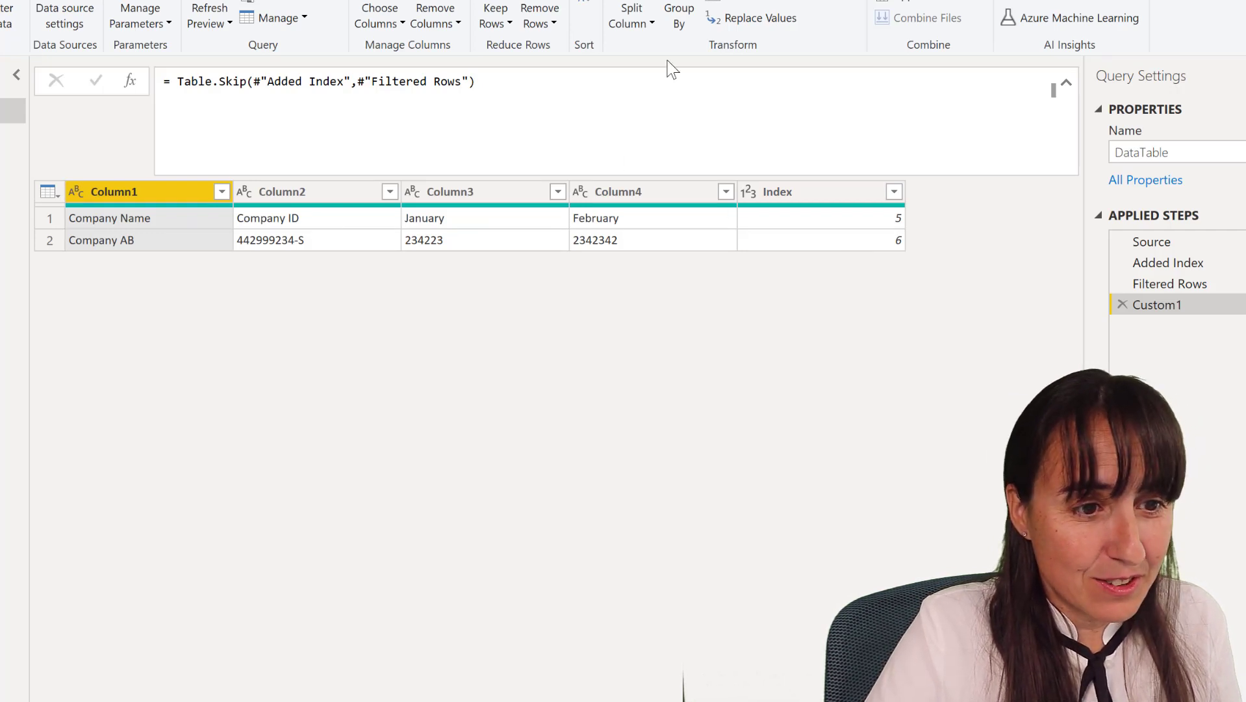
Promote the first row to headers, then add source rows 345345/345345 and 25235/235235.
{"action": "left_click", "coordinate": [788, 4]}
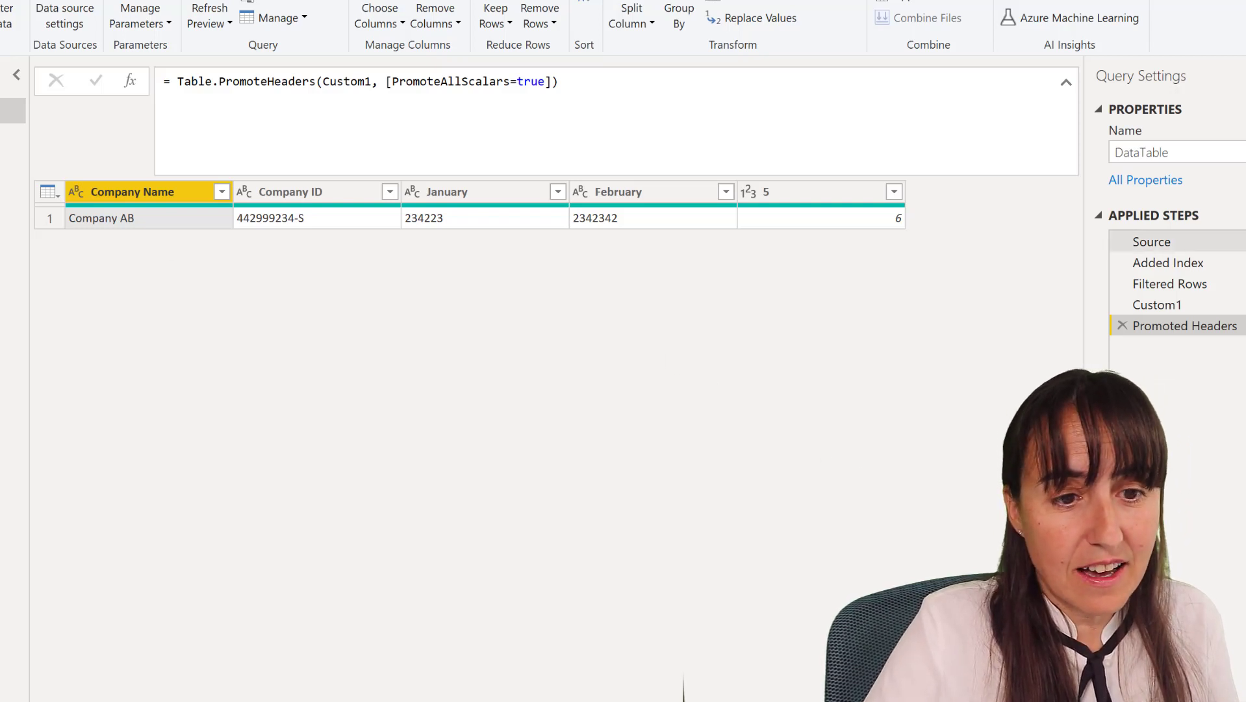
{"action": "double_click", "coordinate": [1152, 241]}
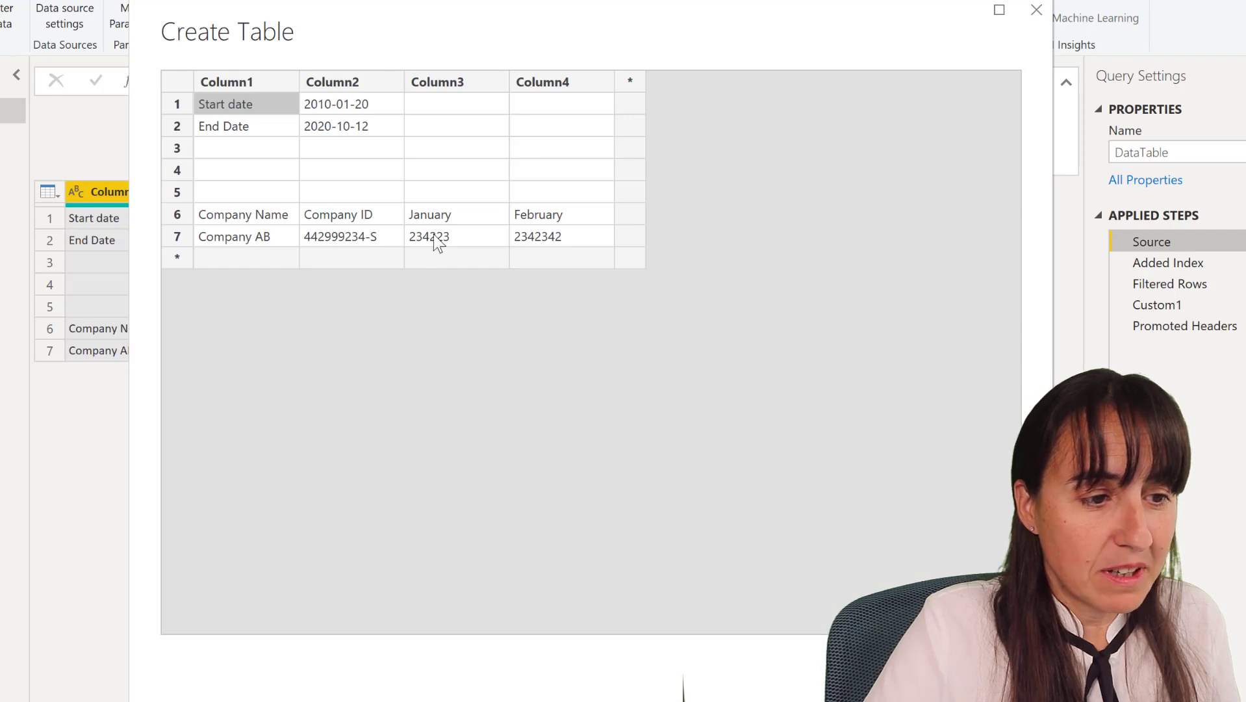
{"action": "left_click", "coordinate": [448, 258]}
{"action": "type", "text": "345345"}
{"action": "left_click", "coordinate": [572, 257]}
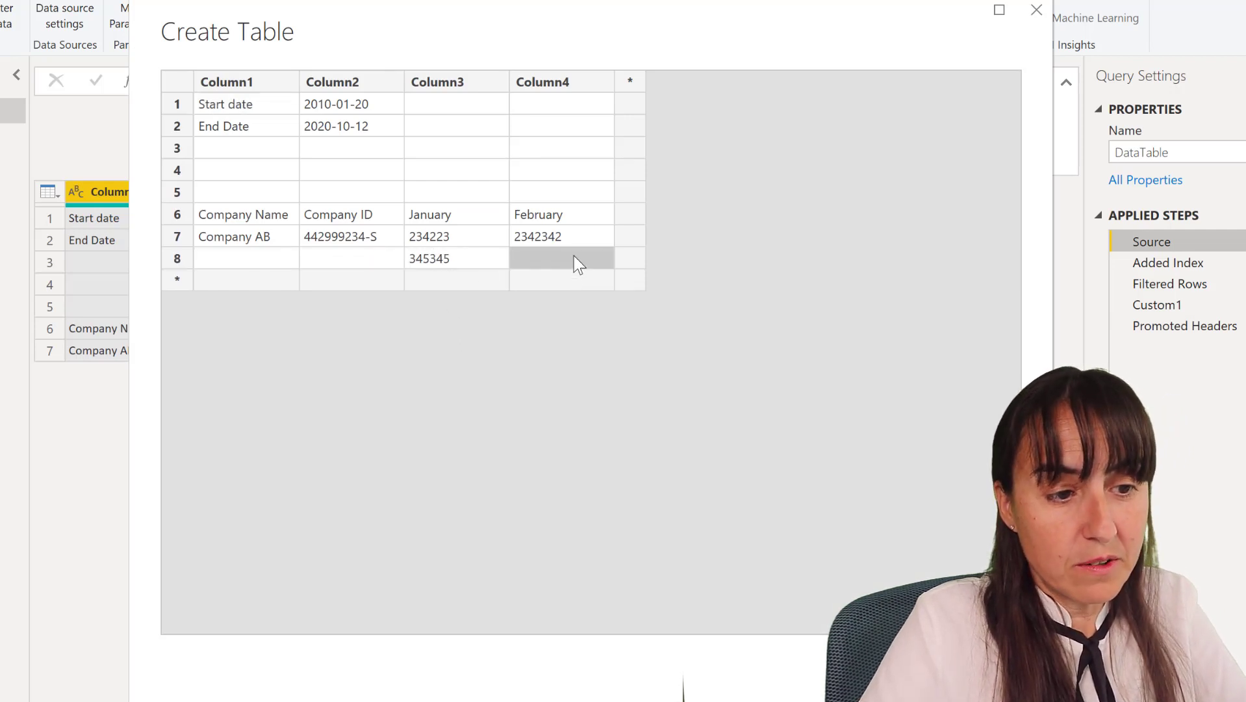
{"action": "type", "text": "345345"}
{"action": "left_click", "coordinate": [465, 280]}
{"action": "type", "text": "25235"}
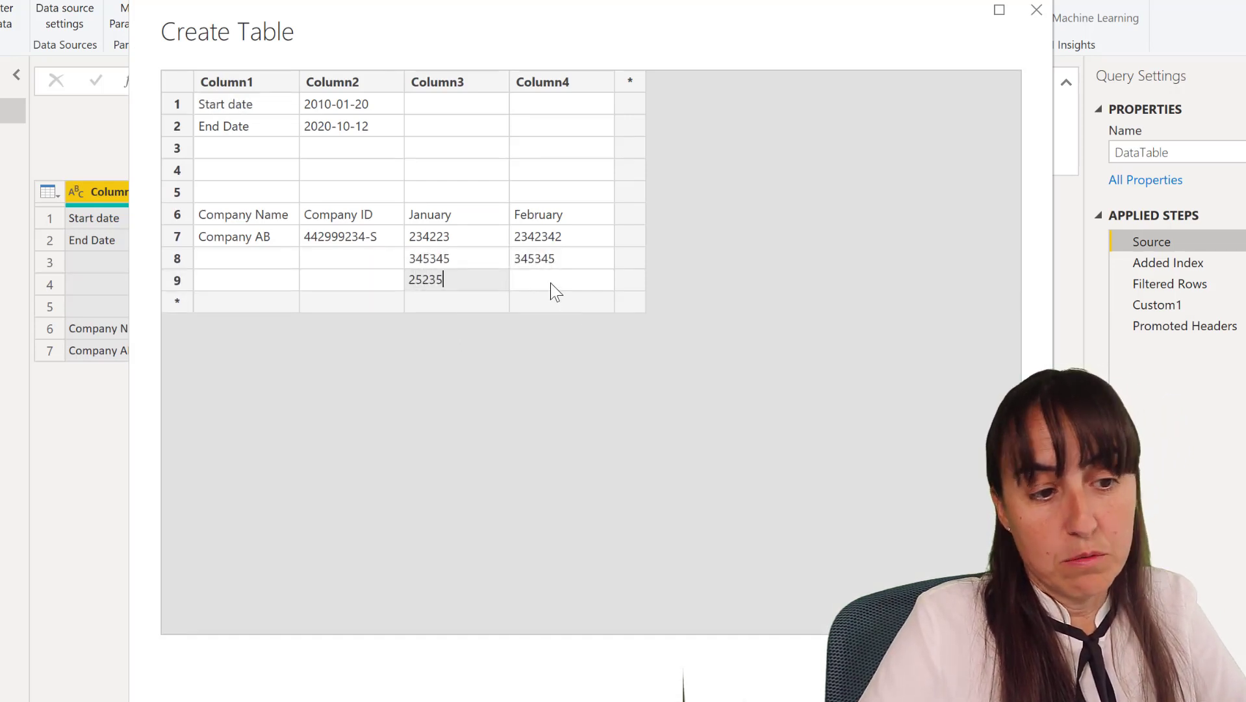
{"action": "left_click", "coordinate": [551, 280]}
{"action": "type", "text": "235235"}
{"action": "key", "text": "Return"}
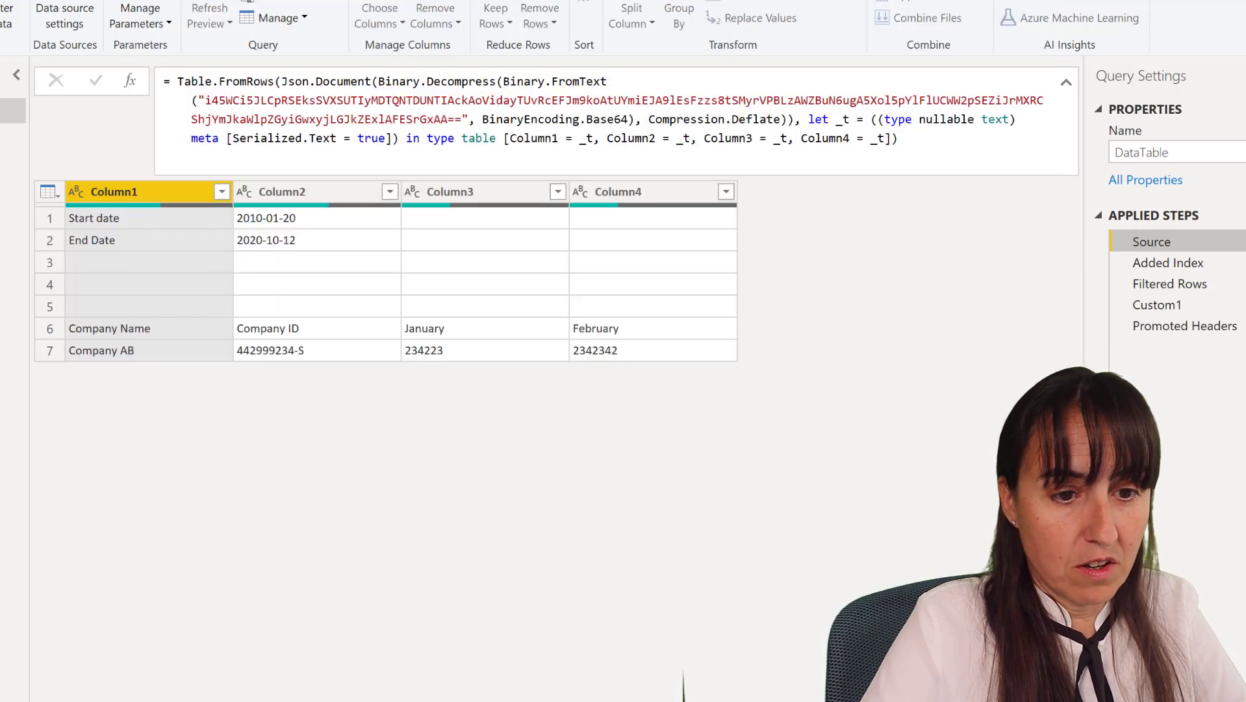
{"action": "left_click", "coordinate": [1177, 326]}
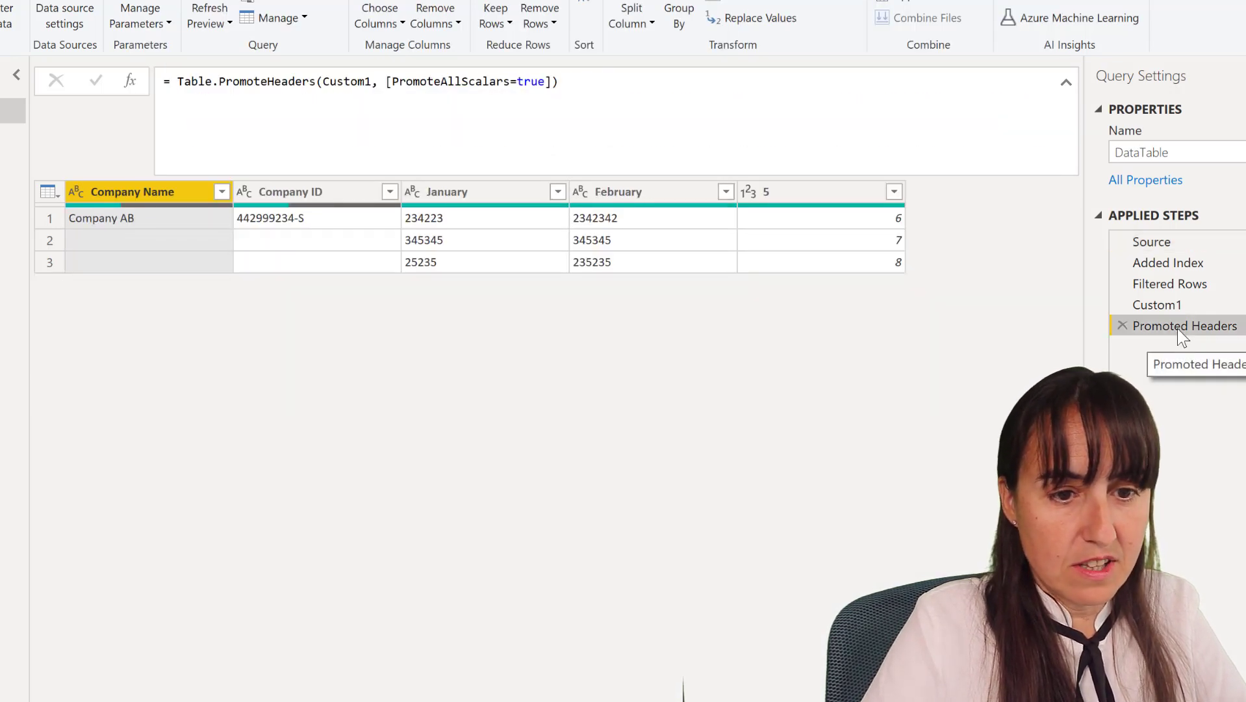
Insert two blank rows at row 3 of the source and verify headers remain Company Name.
{"action": "double_click", "coordinate": [1163, 242]}
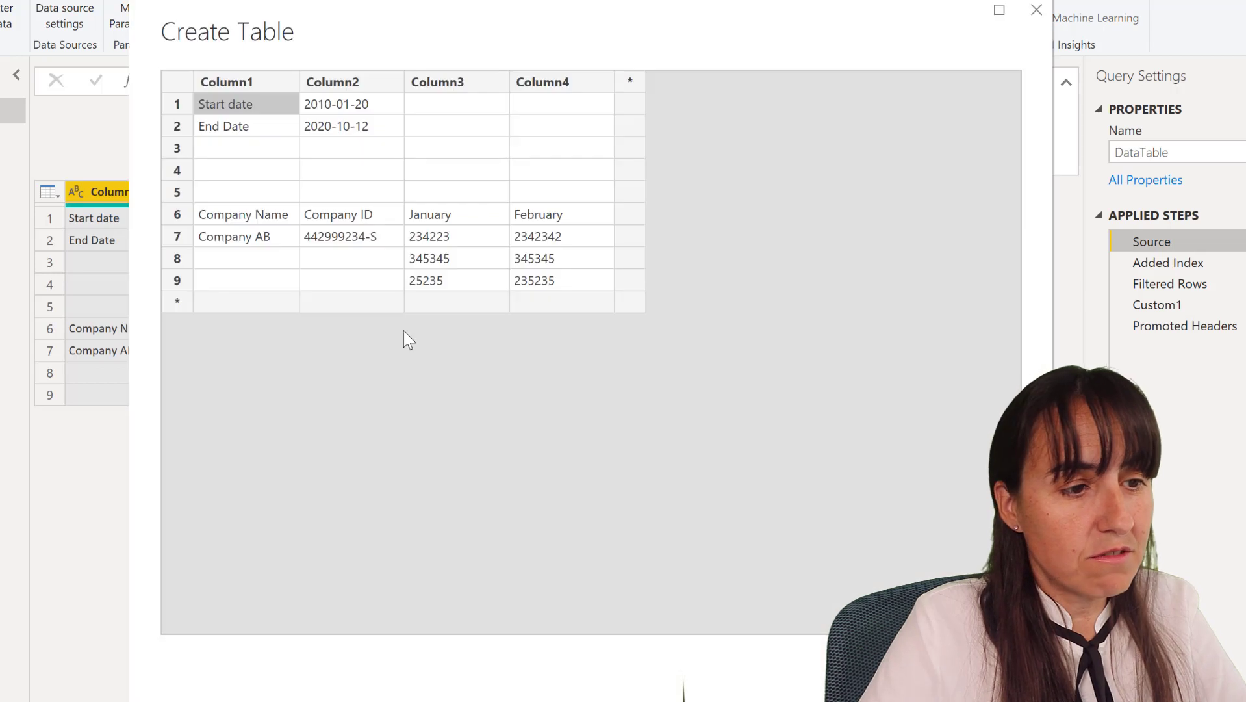
{"action": "right_click", "coordinate": [174, 153]}
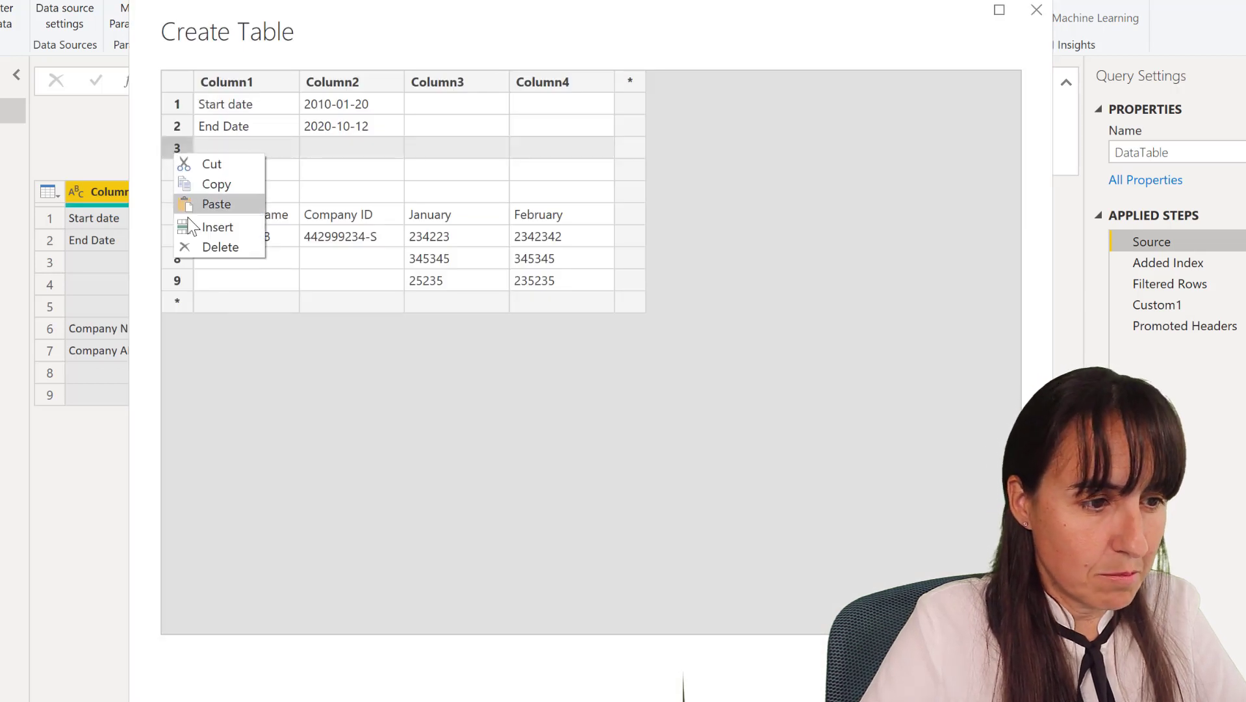
{"action": "left_click", "coordinate": [192, 227]}
{"action": "right_click", "coordinate": [168, 148]}
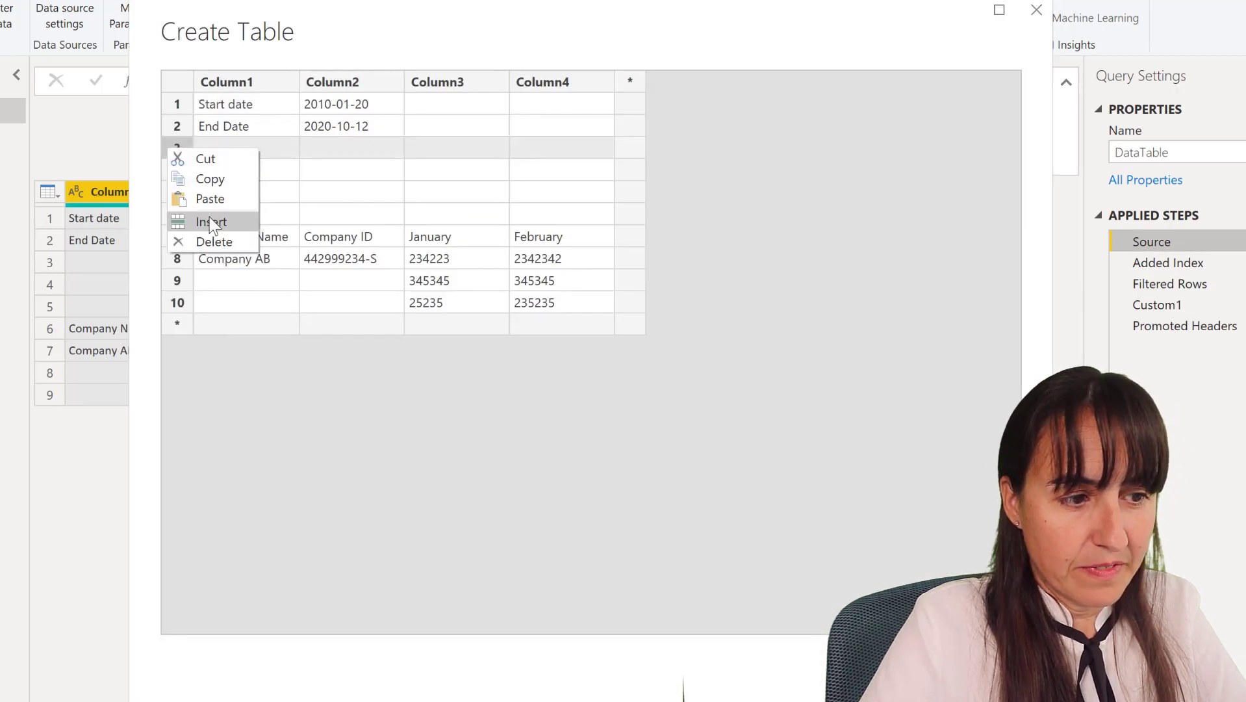
{"action": "left_click", "coordinate": [195, 221]}
{"action": "left_click", "coordinate": [962, 689]}
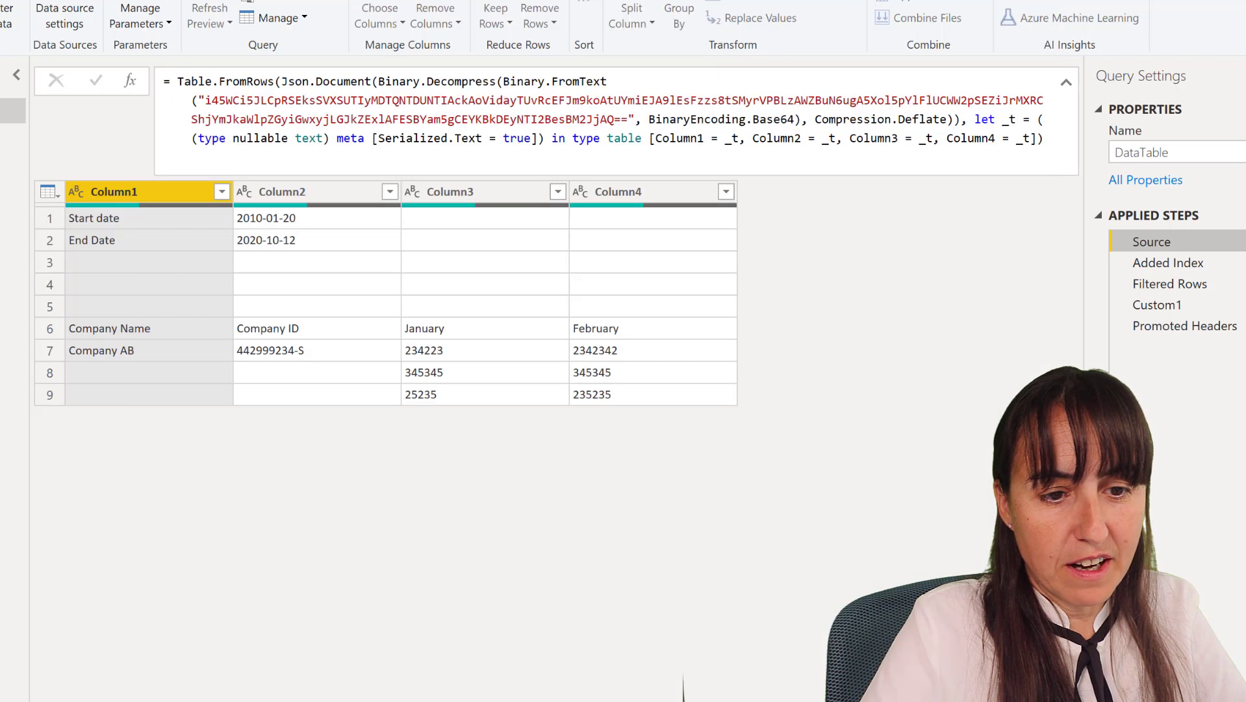
{"action": "left_click", "coordinate": [1214, 328]}
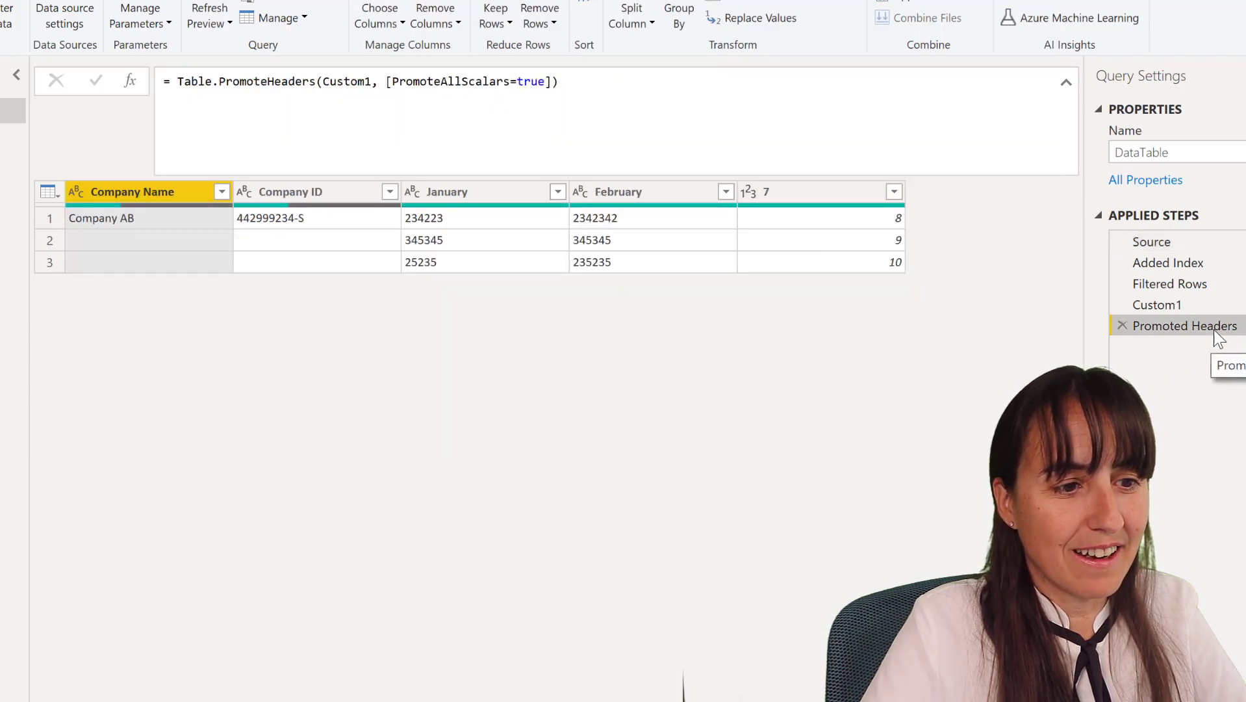